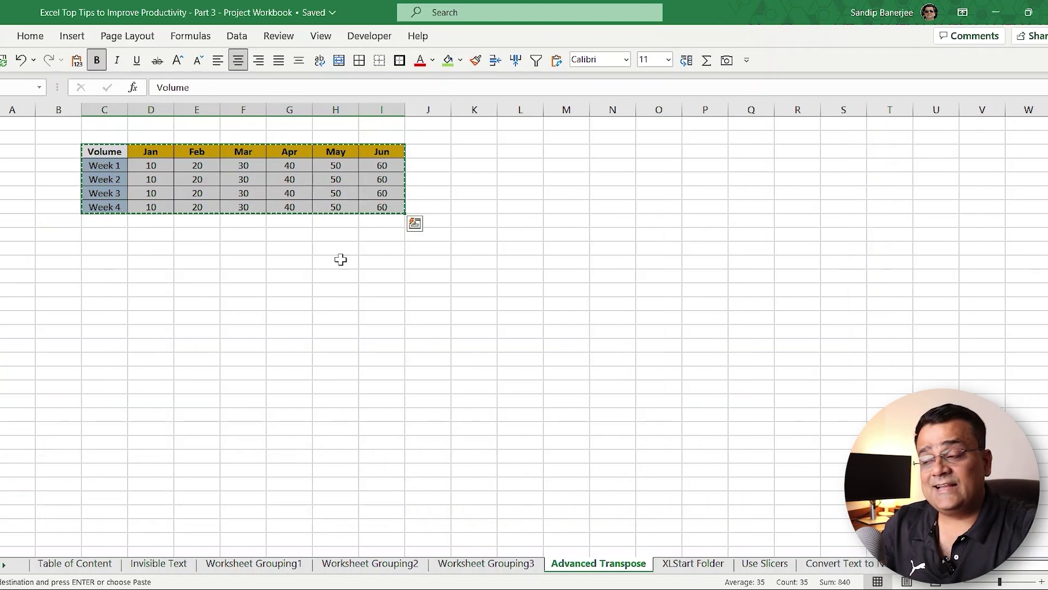
Paste the copied Volume table transposed, with its formatting, starting at cell C10
left_click(115, 250)
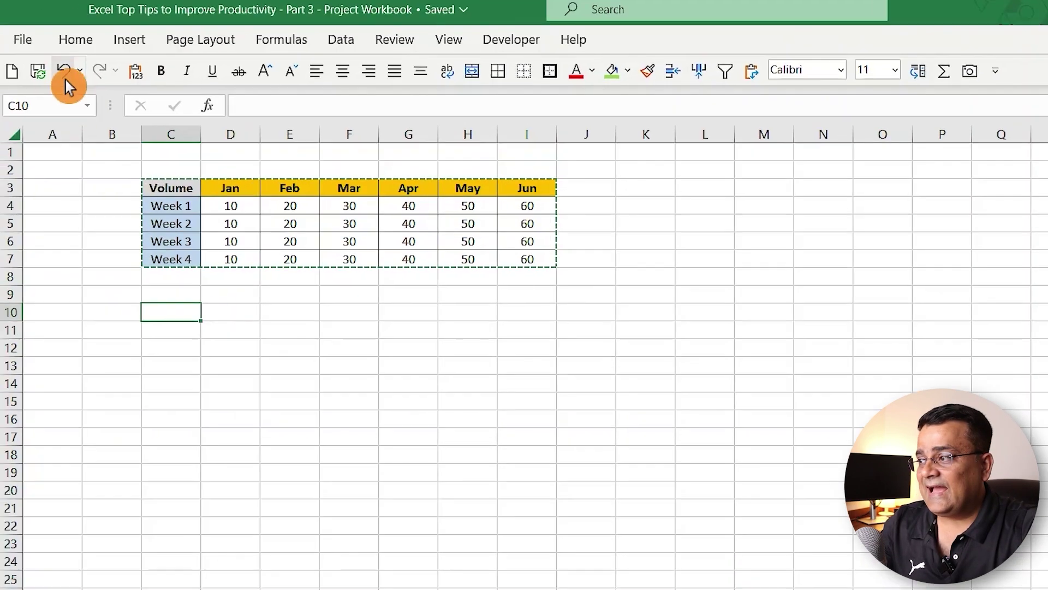
left_click(71, 43)
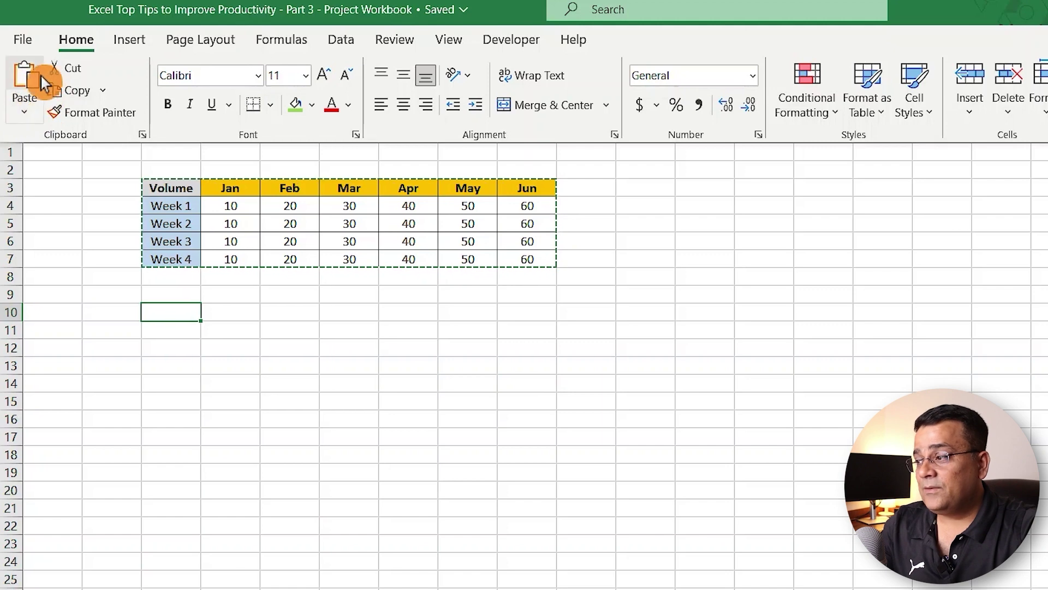
left_click(23, 112)
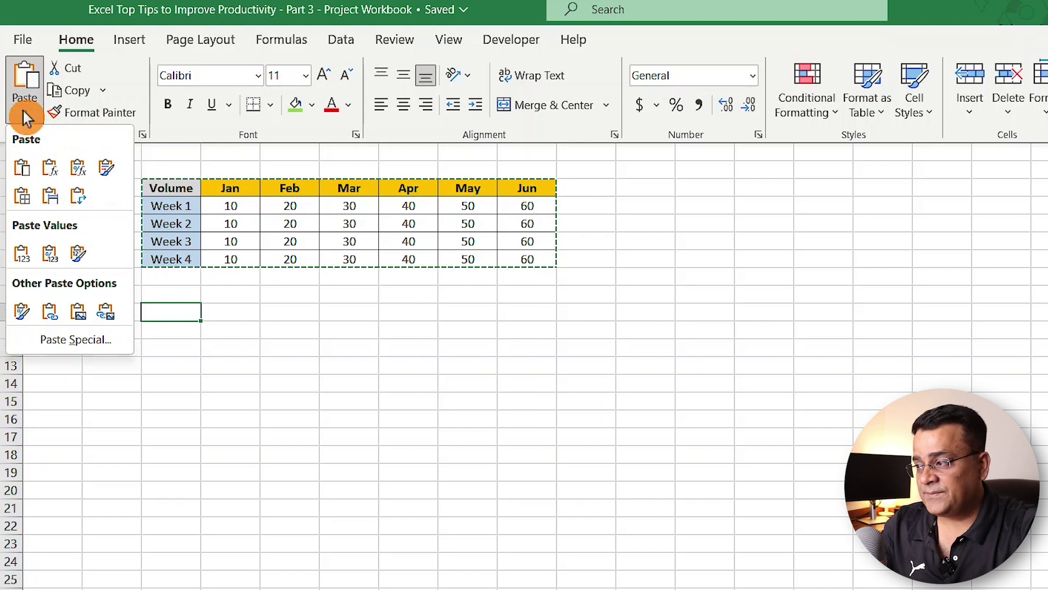
left_click(79, 201)
left_click(314, 481)
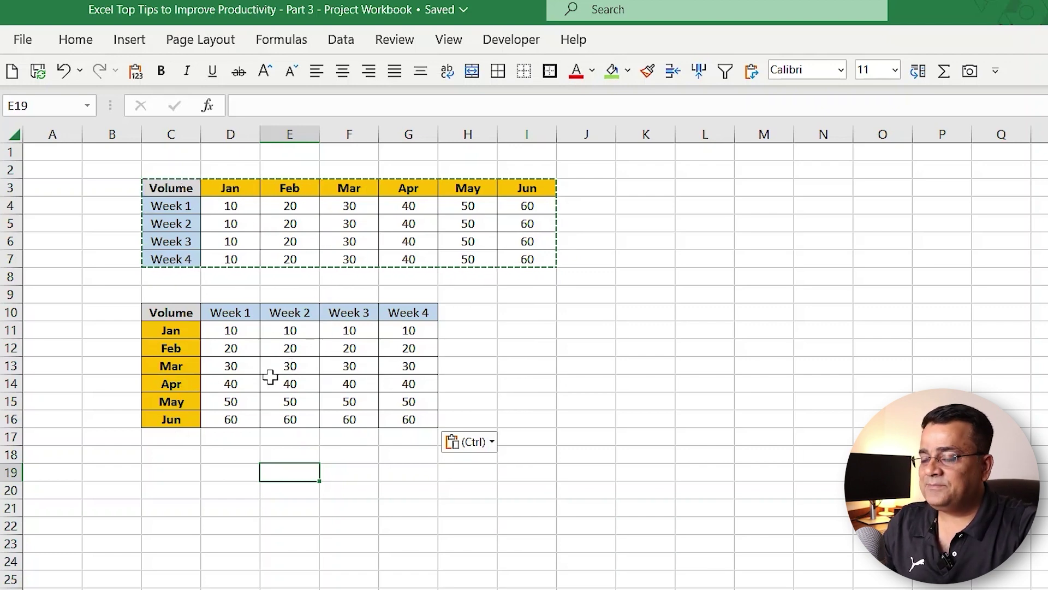
Set the Feb value for Week 1 in the original table, cell E4, to 200
left_click(293, 207)
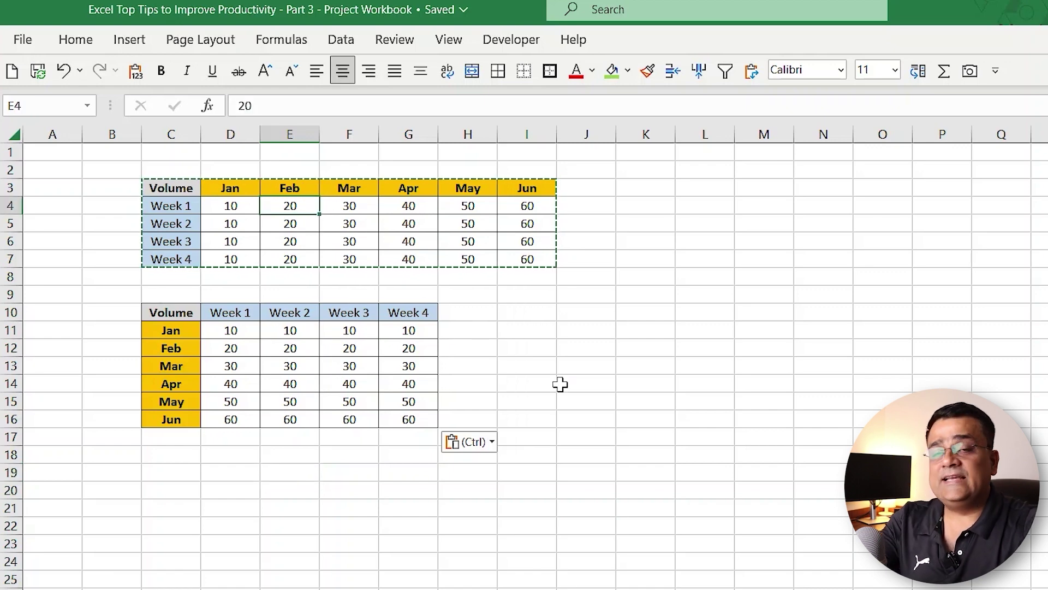
key("F2")
key("BackSpace")
type("00")
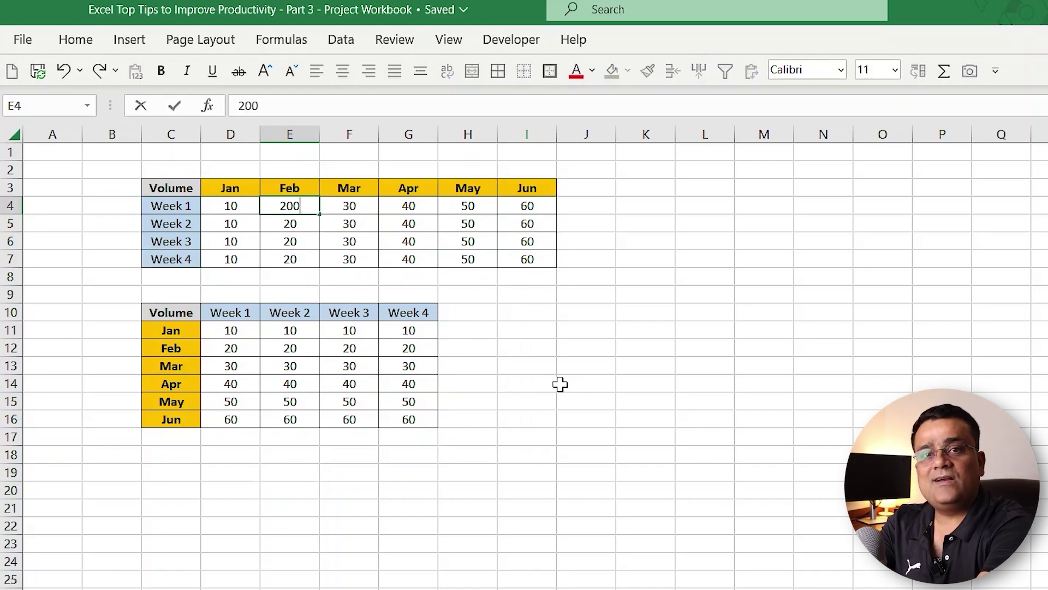
key("Return")
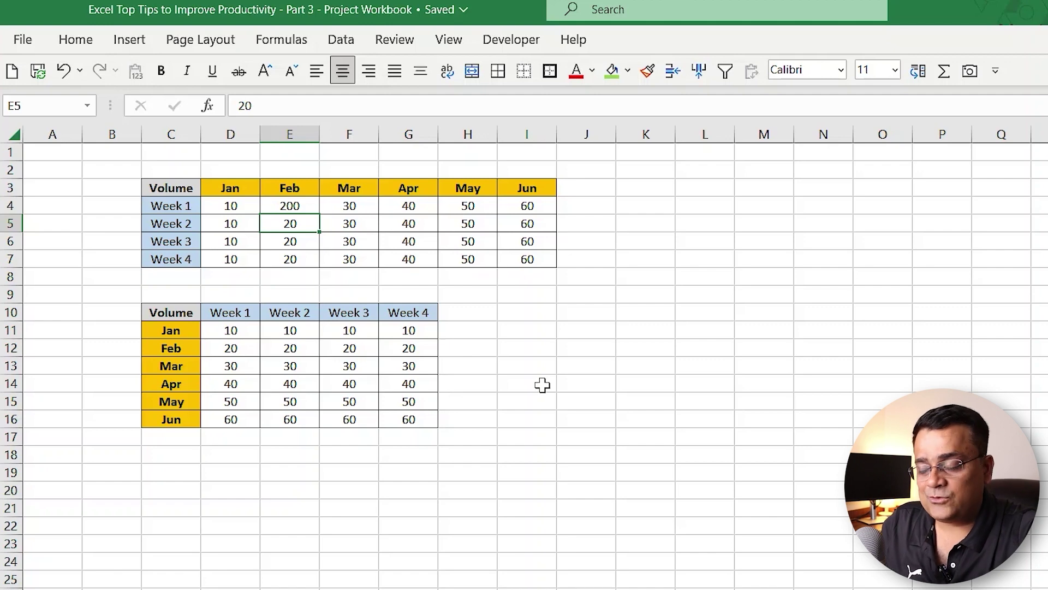
Copy the original Volume table in C3:I7 to the clipboard
left_click(349, 347)
left_click_drag(184, 190, 527, 265)
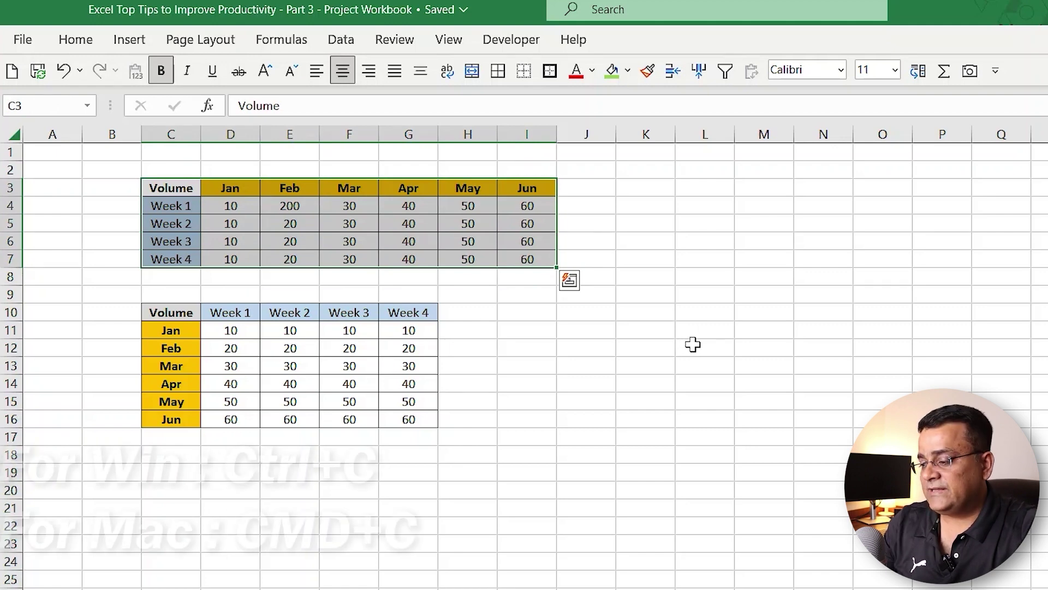
key("ctrl+c")
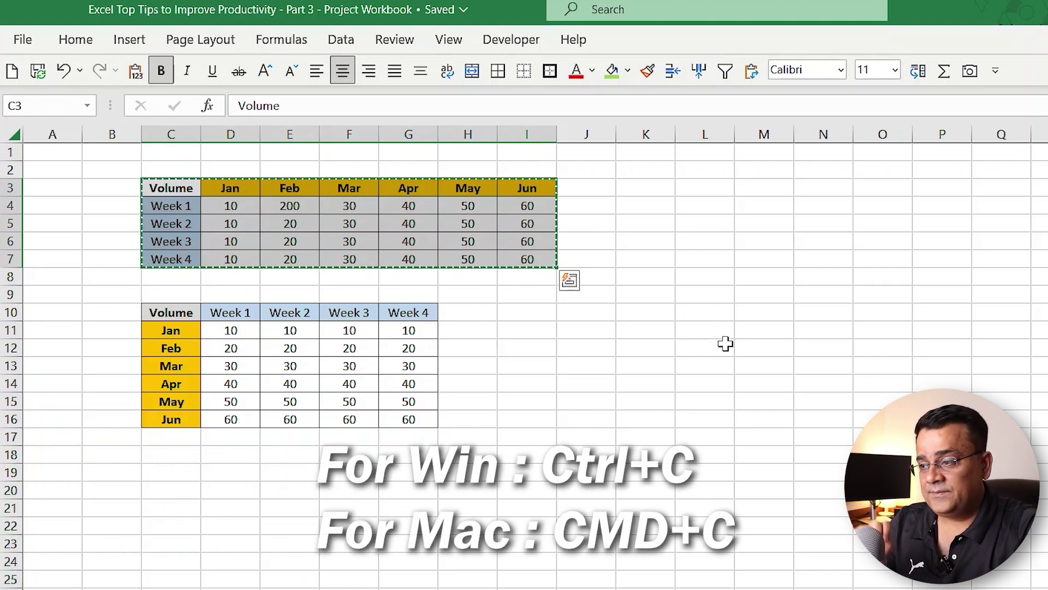
Enter =TRANSPOSE(C3:I7) as a legacy array formula in cell L10, referencing the original Volume table
left_click(707, 312)
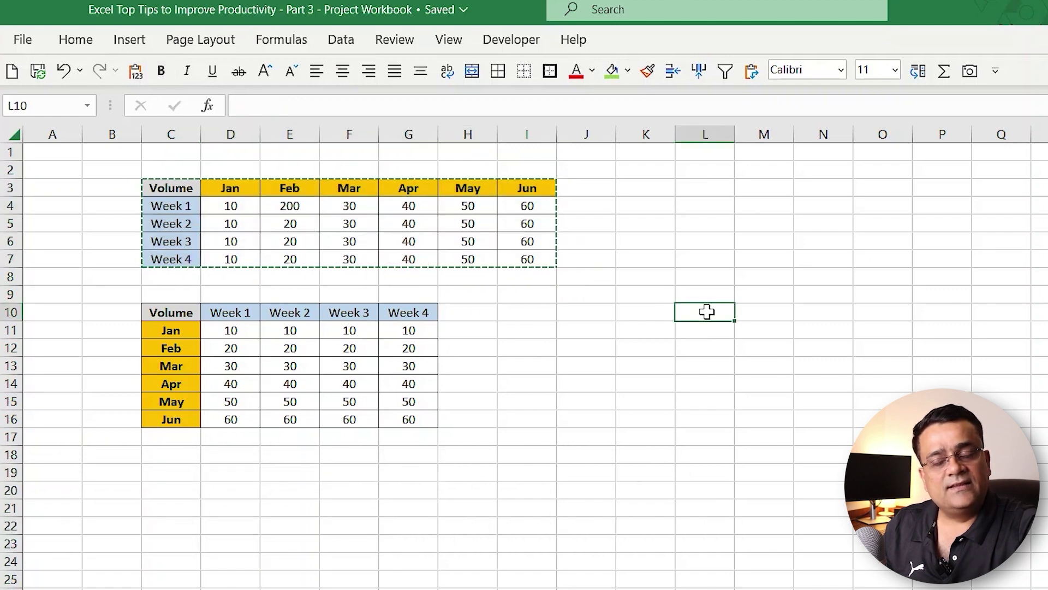
left_click(564, 109)
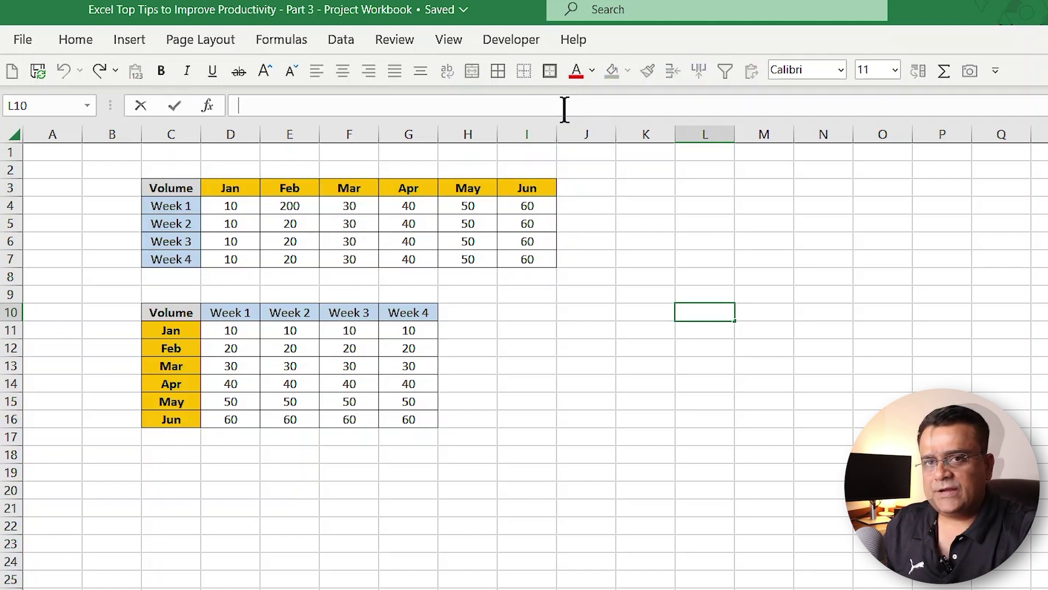
type("=")
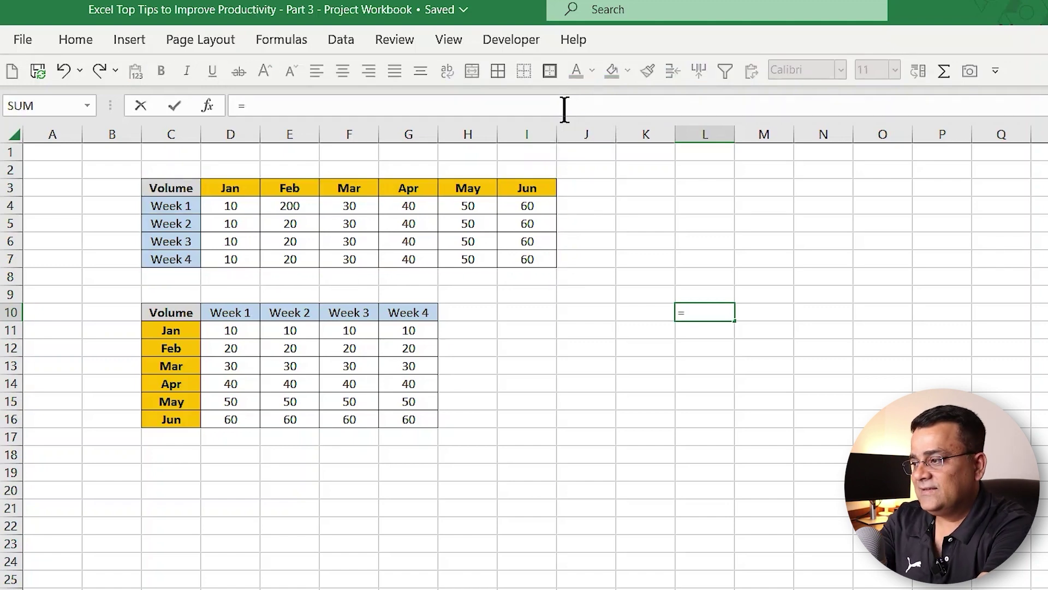
type("tran")
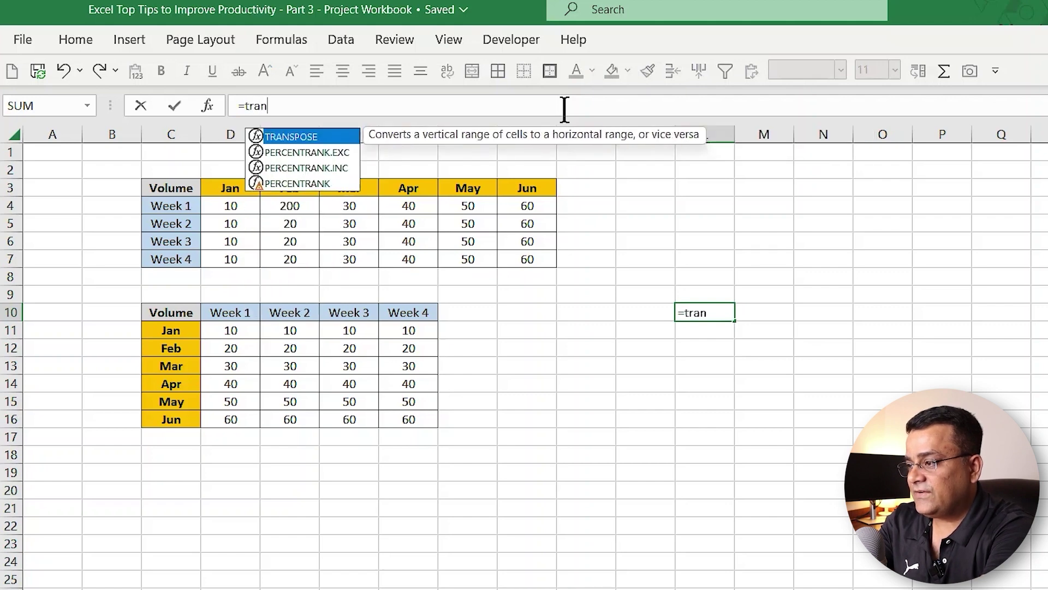
type("spose")
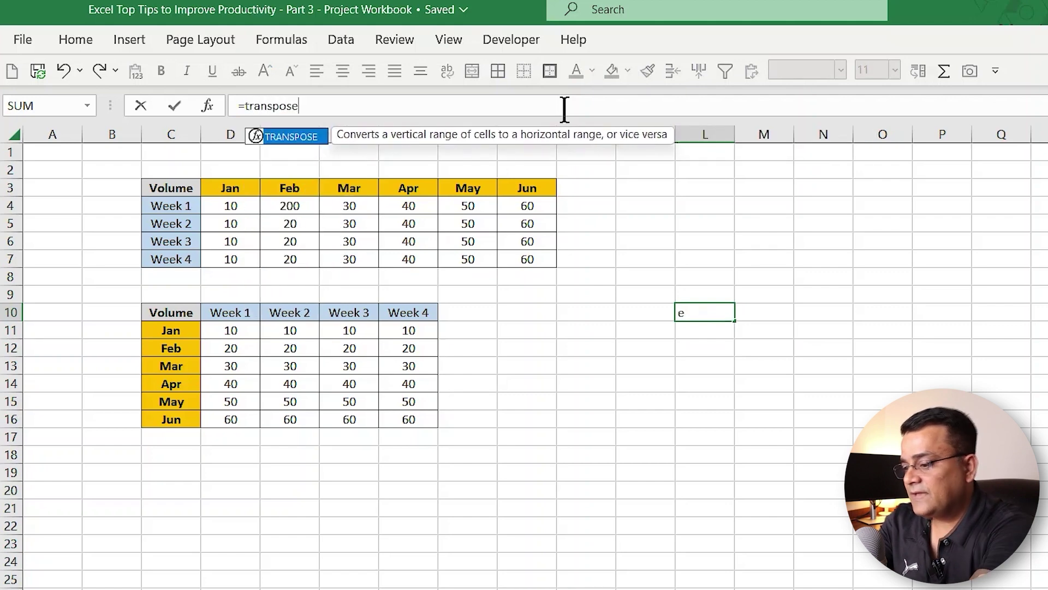
type("(")
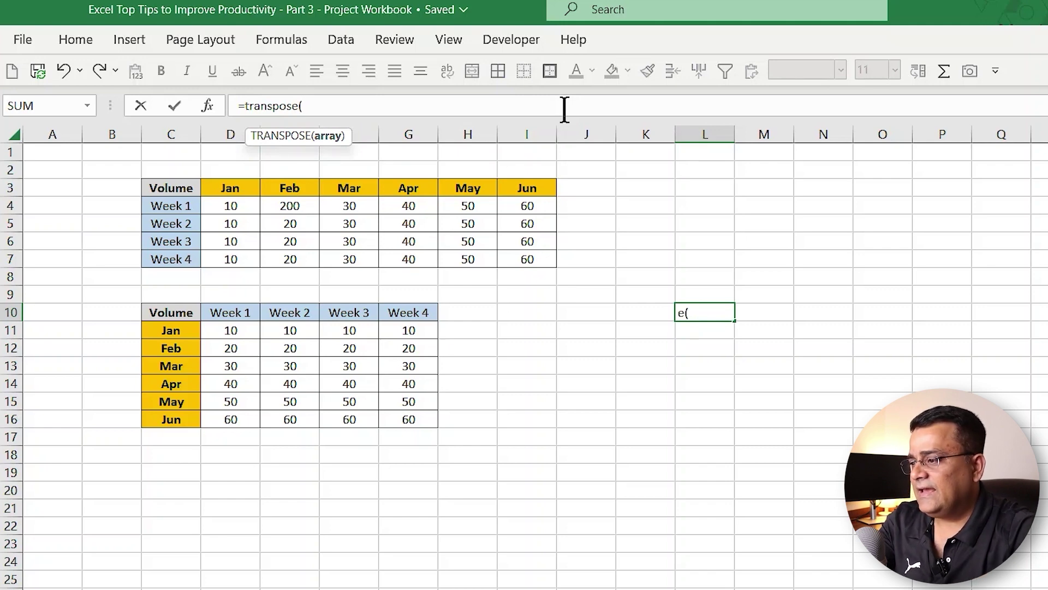
left_click_drag(186, 188, 520, 257)
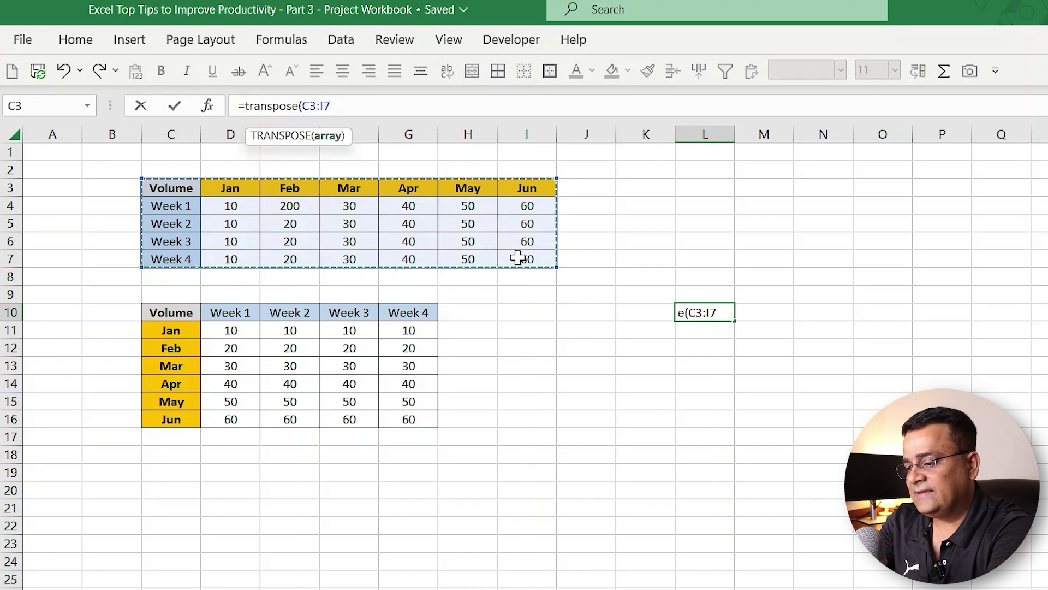
type(")")
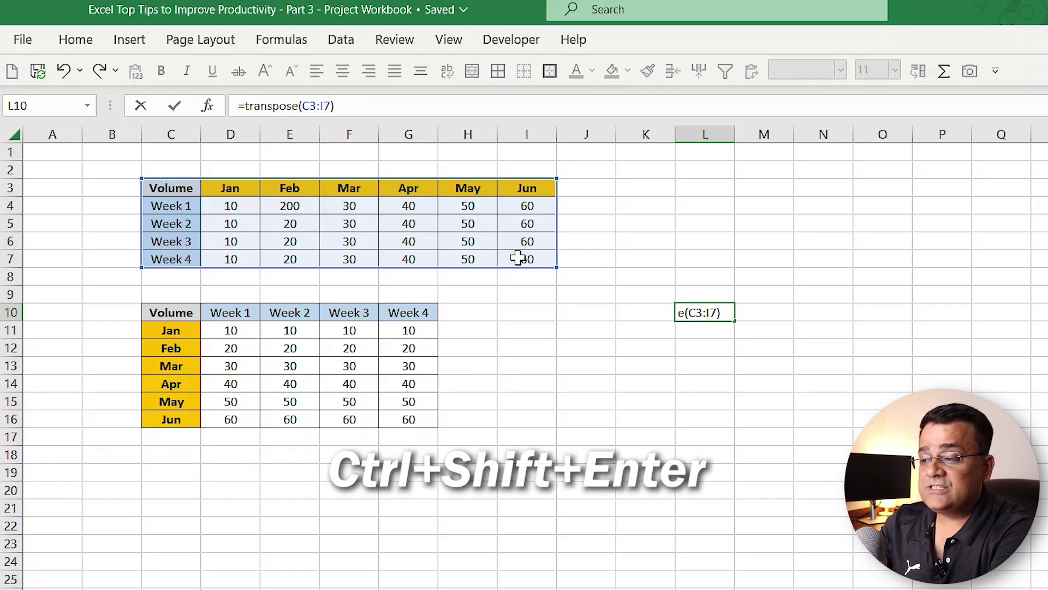
key("ctrl+shift+Return")
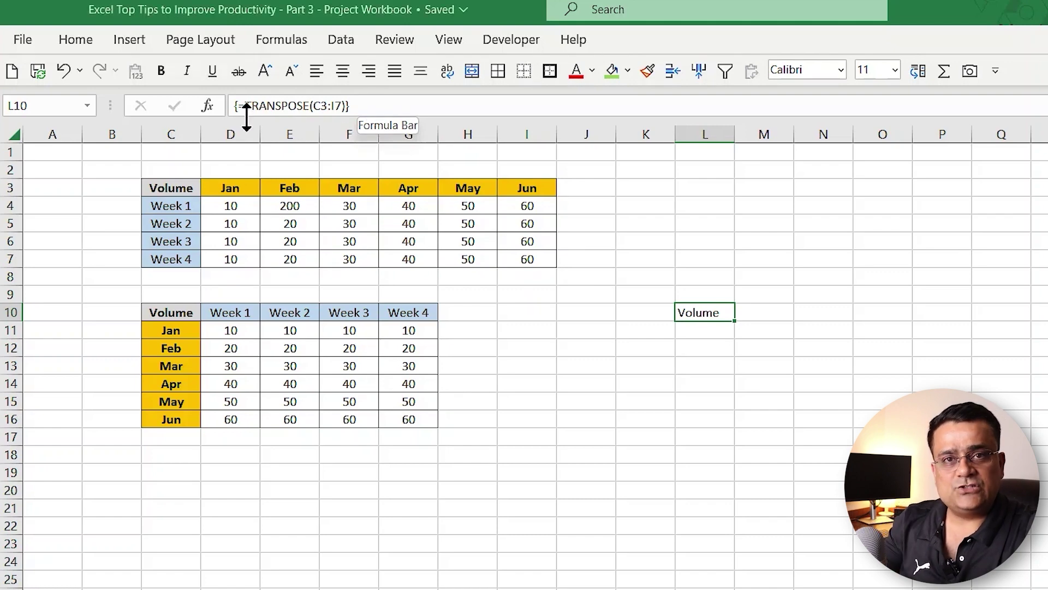
Re-enter the TRANSPOSE formula in L10 as a regular formula that spills, and select its first cell
left_click(381, 104)
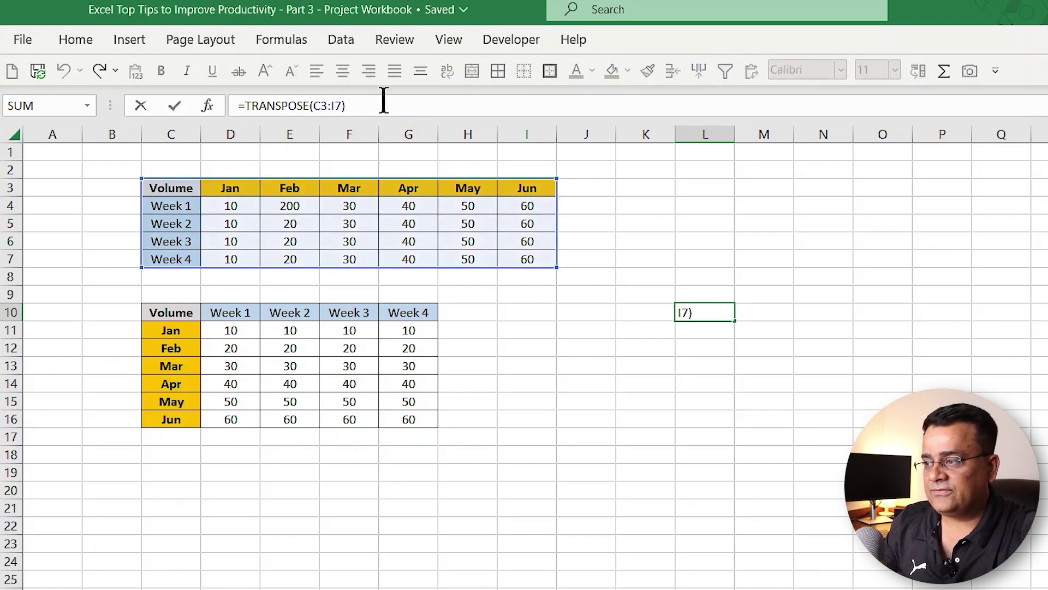
key("Return")
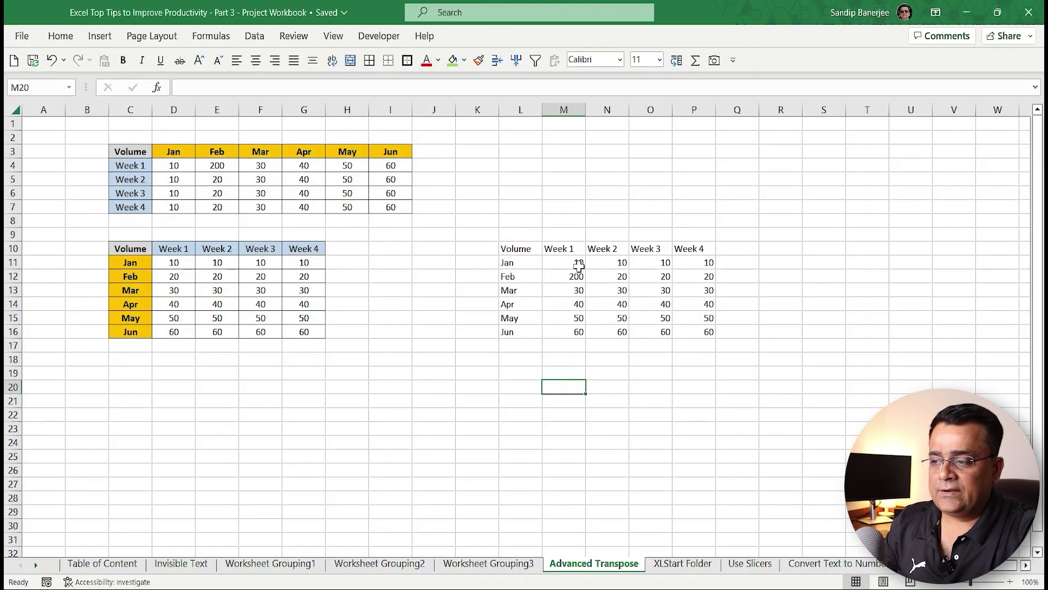
left_click(512, 253)
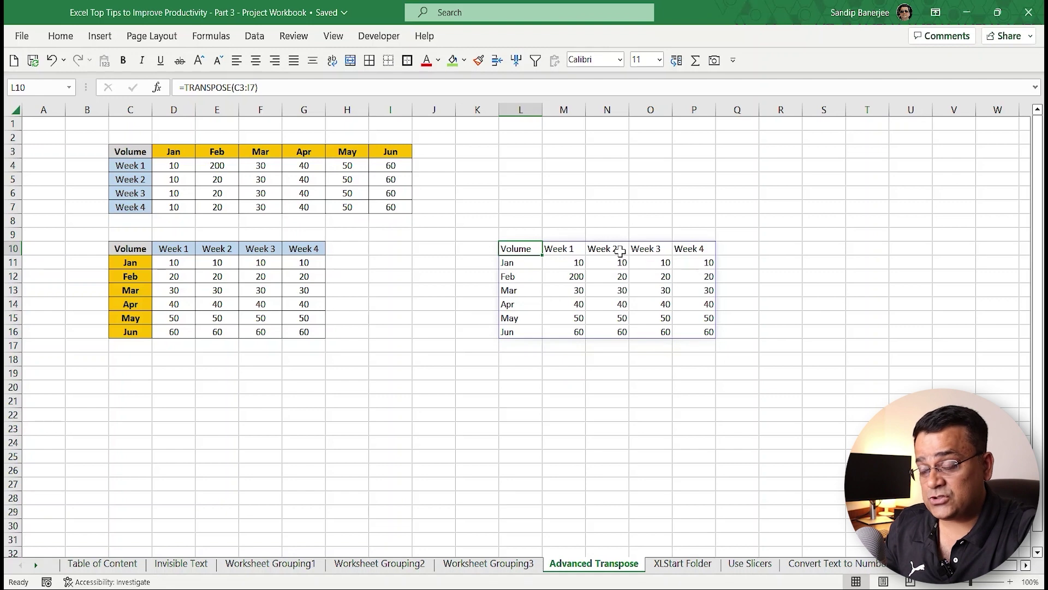
Set the Feb value for Week 1 in the original table, cell E4, to 2000
left_click(217, 166)
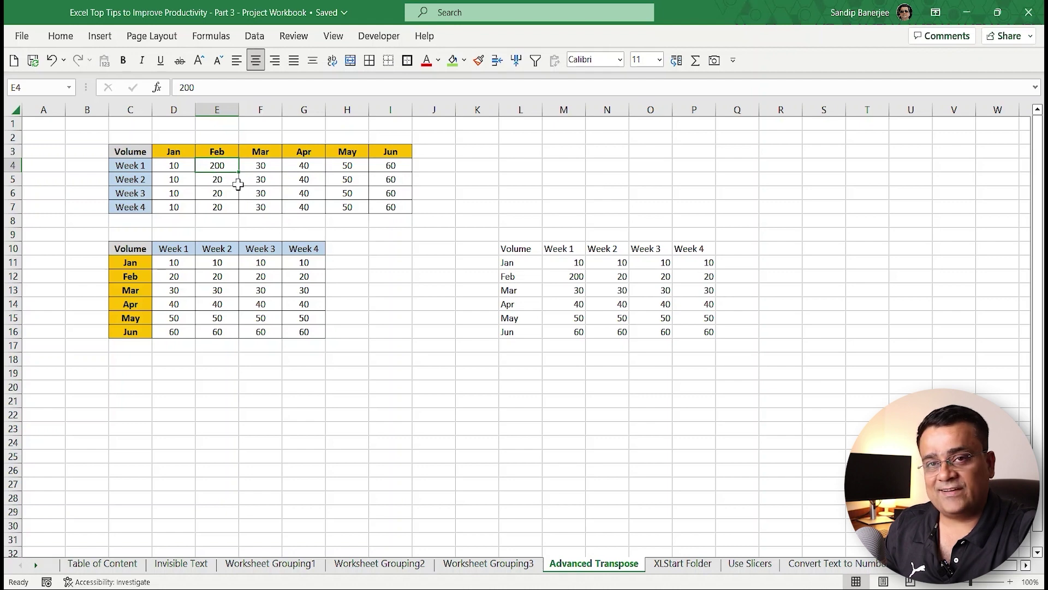
type("20")
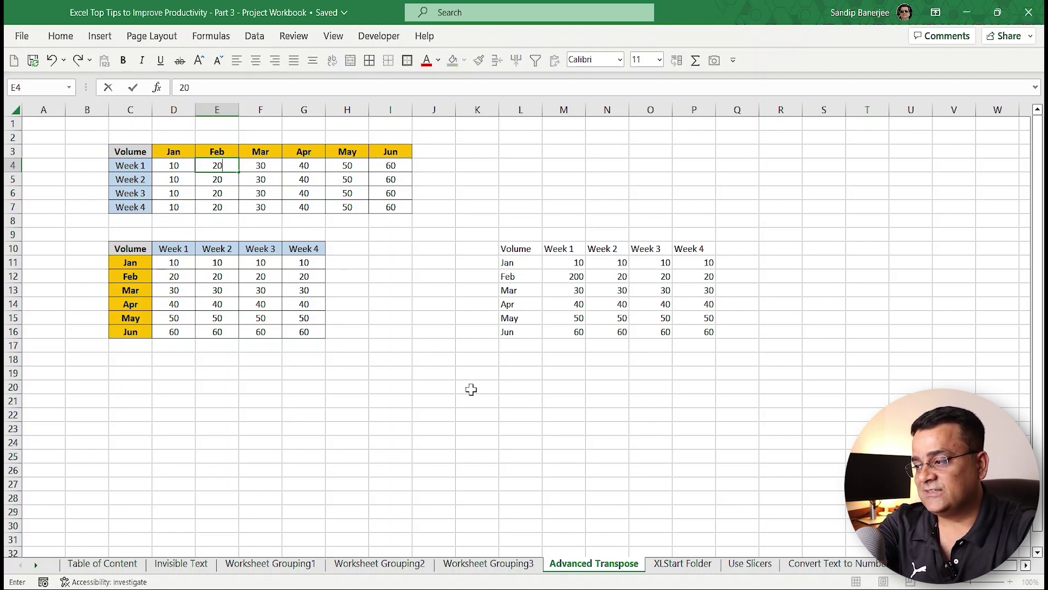
type("00")
key("Return")
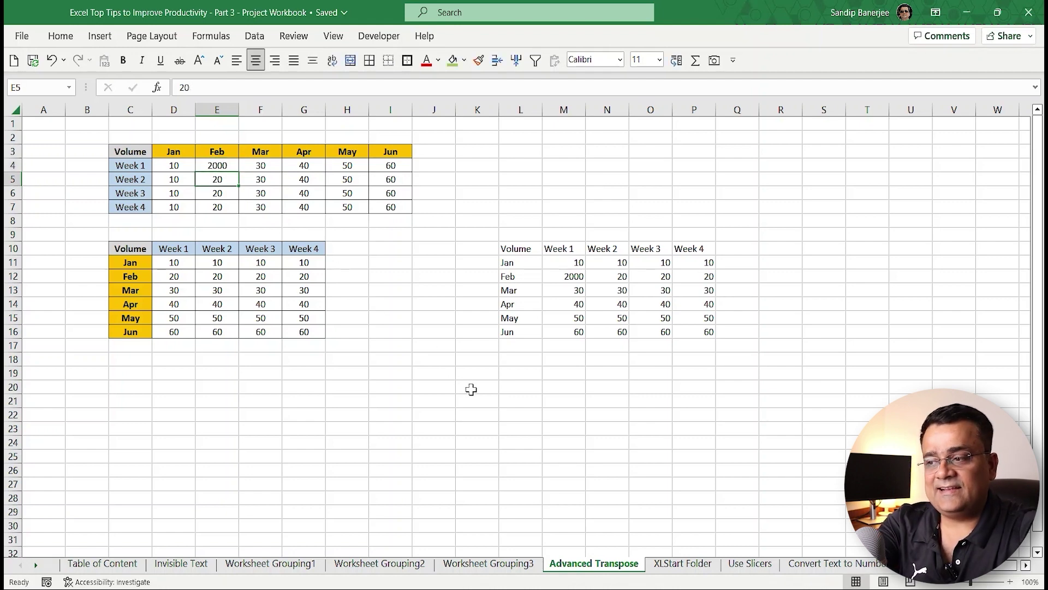
Check the formula behind the Feb cells for Week 1 and Week 2 in the formula-based transposed table
left_click(577, 277)
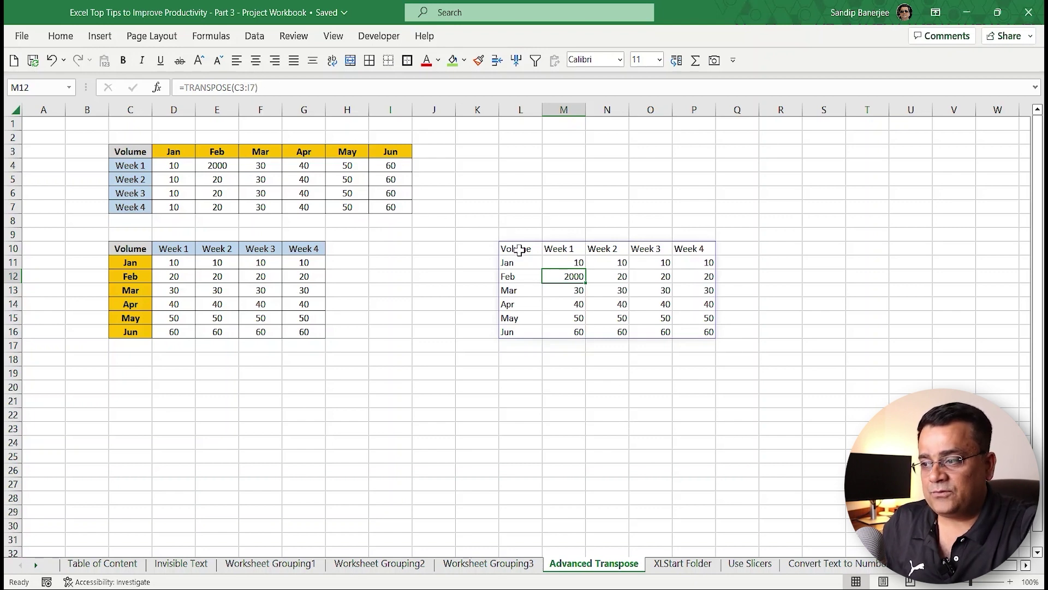
left_click(563, 358)
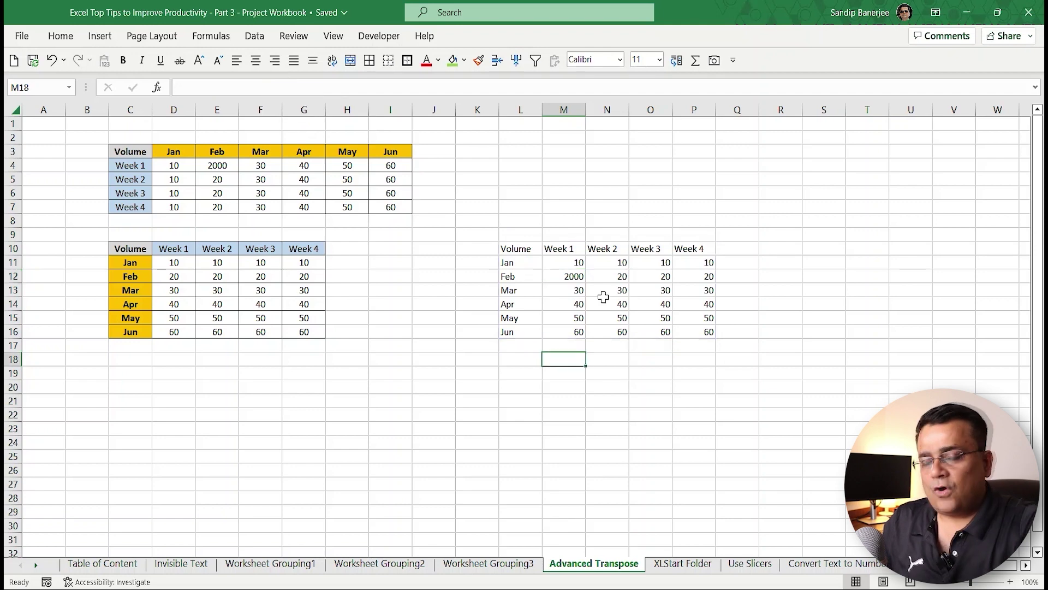
left_click(609, 274)
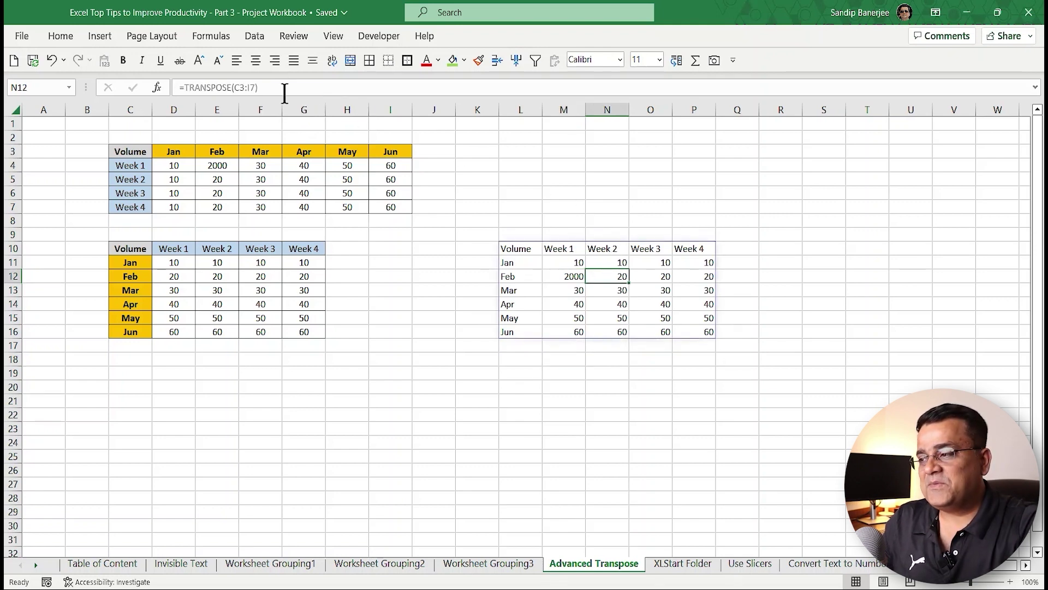